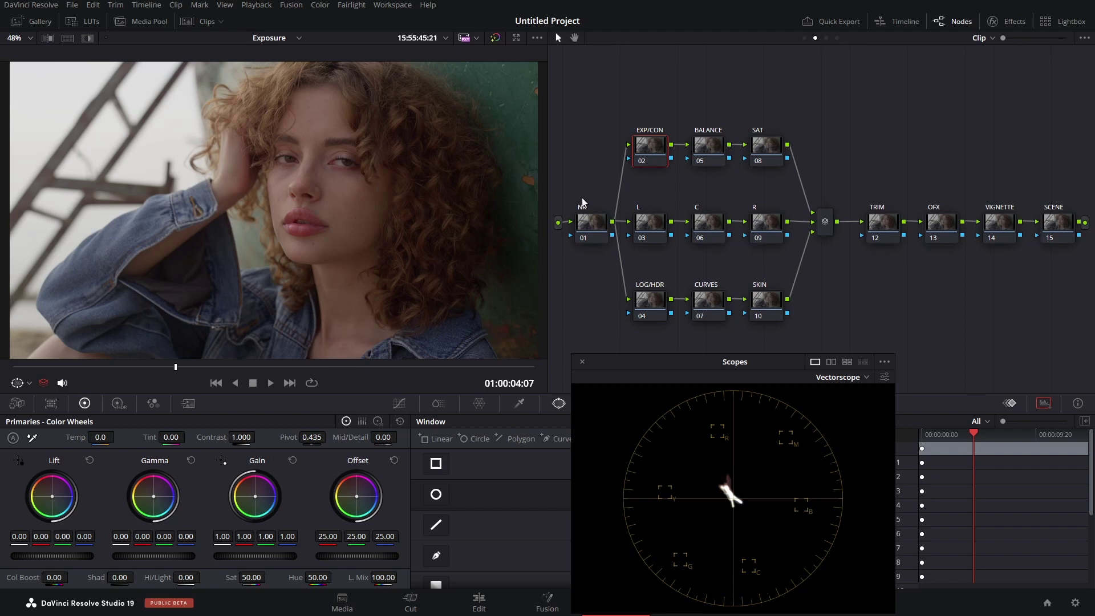
Try a contrast and gain boost on the EXP/CON node, compare it on/off, then reset its grade to neutral.
{"action": "left_click_drag", "start_coordinate": [248, 438], "coordinate": [310, 437]}
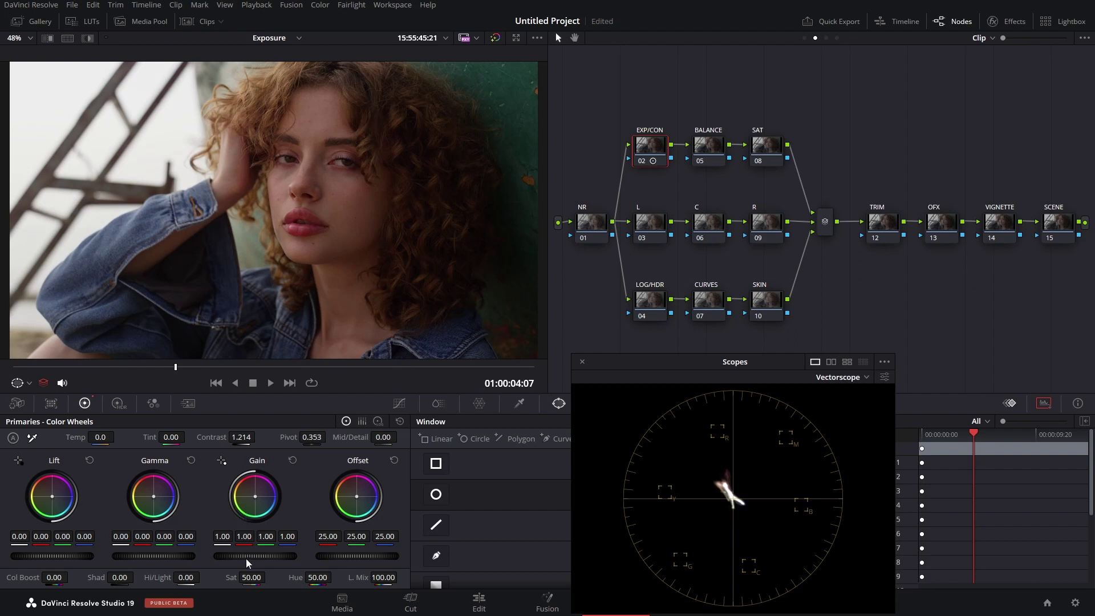
{"action": "left_click_drag", "start_coordinate": [255, 556], "coordinate": [268, 557]}
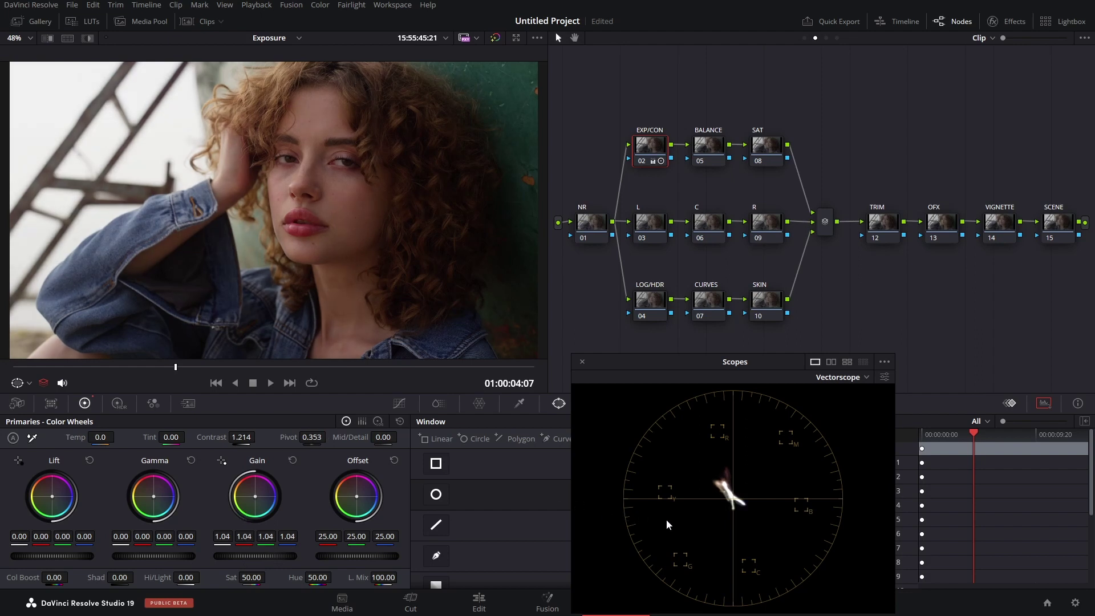
{"action": "key", "text": "ctrl+d"}
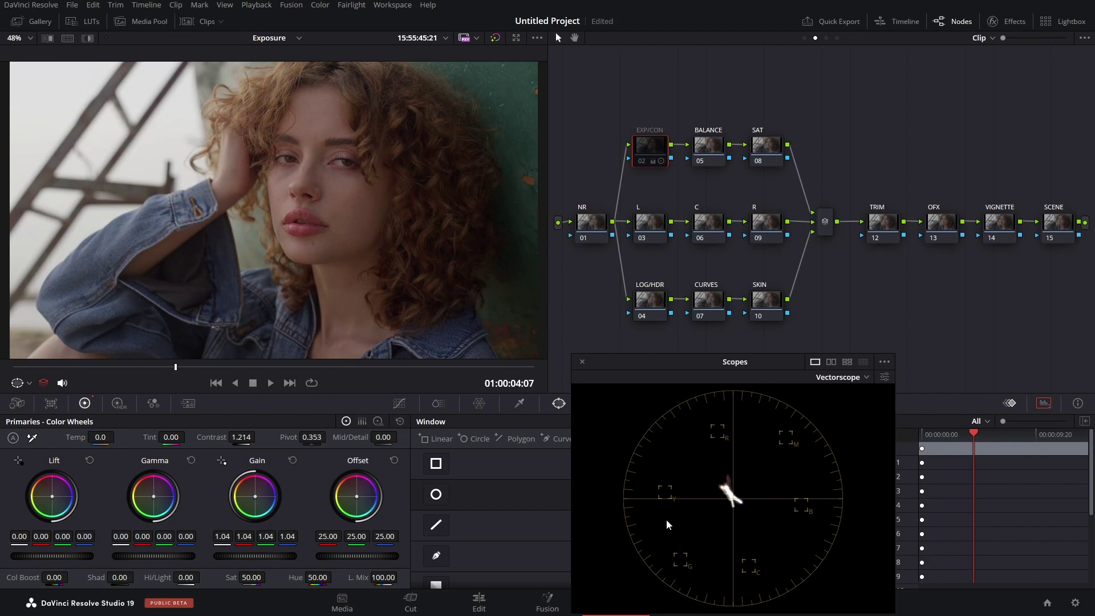
{"action": "key", "text": "ctrl+d"}
{"action": "key", "text": "ctrl+d"}
{"action": "key", "text": "ctrl+d"}
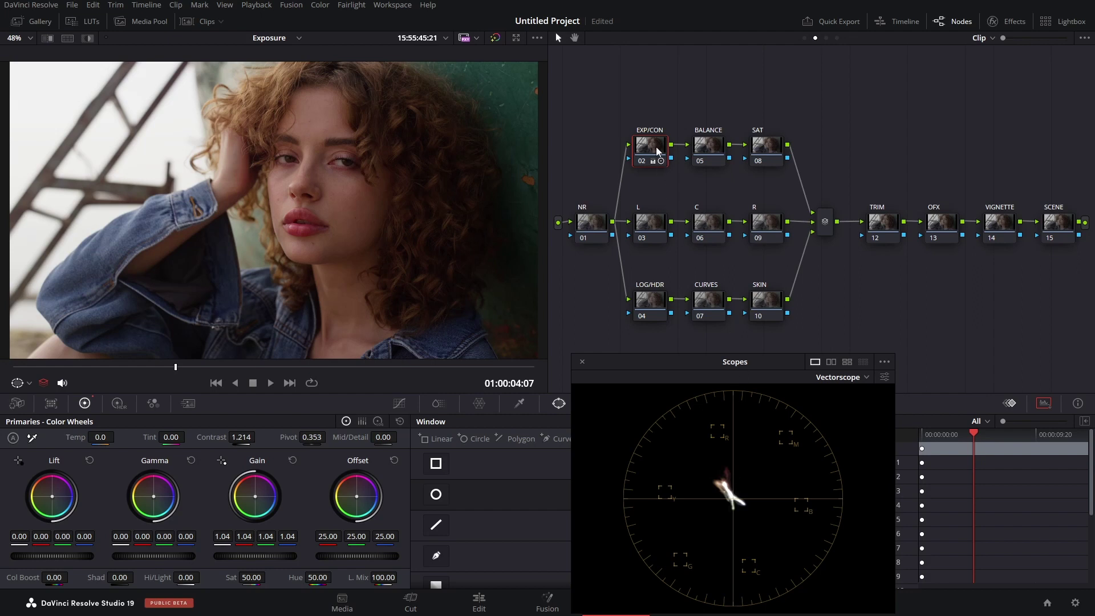
{"action": "key", "text": "shift+Home"}
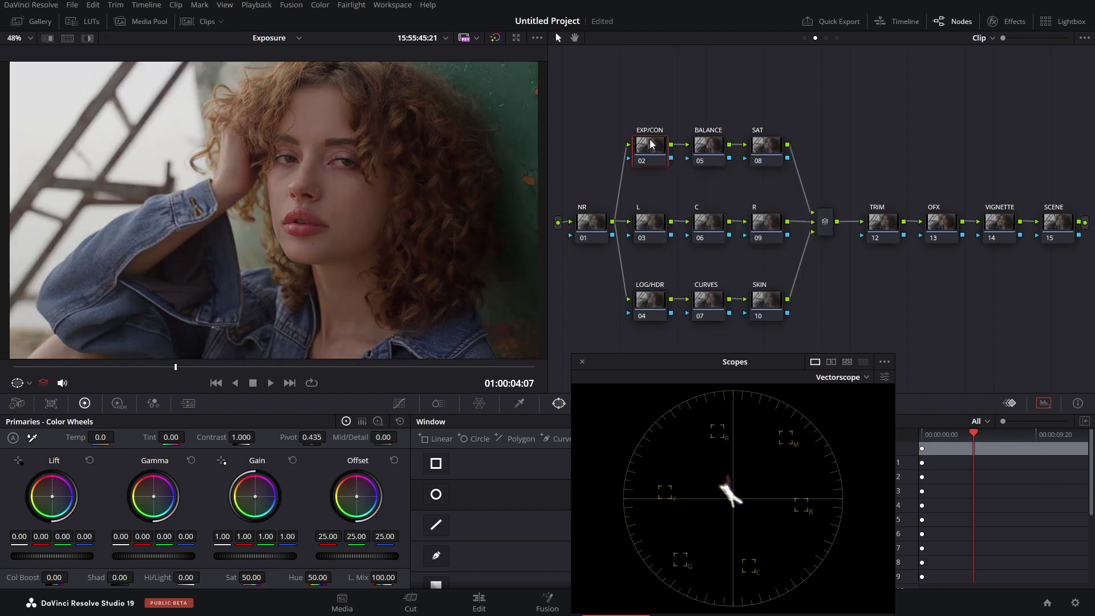
Apply a composite blend mode to the EXP/CON node.
{"action": "right_click", "coordinate": [652, 144]}
{"action": "mouse_move", "coordinate": [702, 331]}
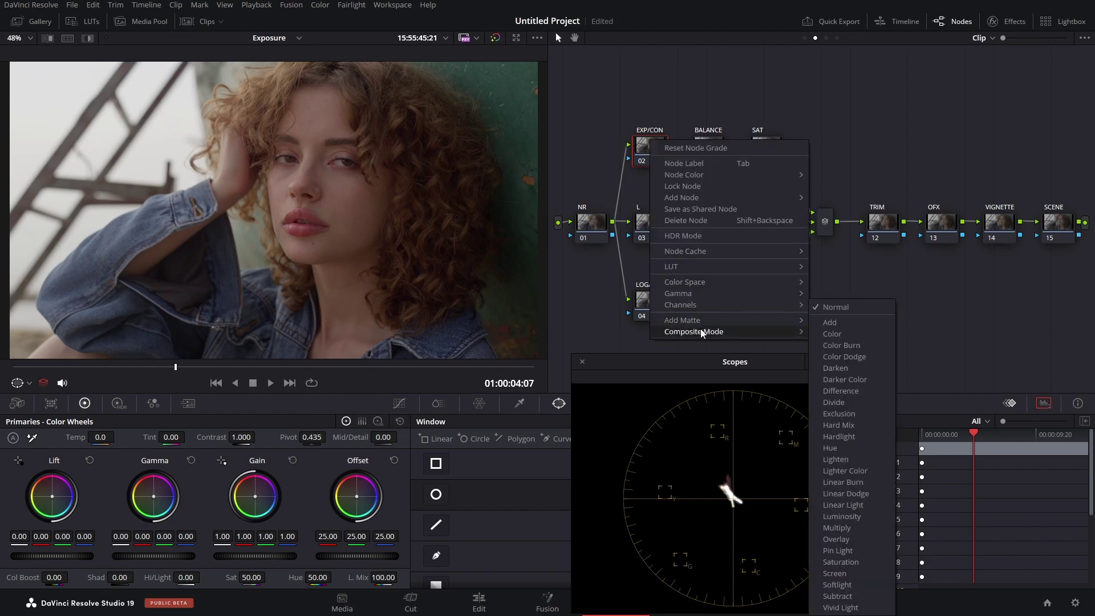
{"action": "left_click", "coordinate": [846, 520]}
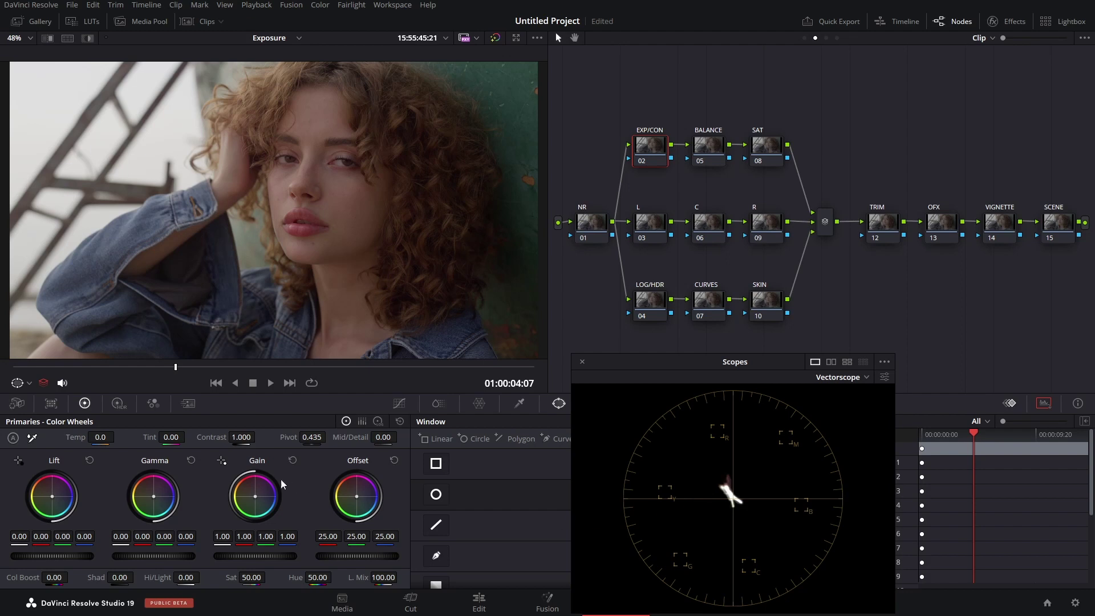
Raise the EXP/CON node's contrast to 1.148 and gain to 1.06, then compare with the node toggled off and on.
{"action": "left_click_drag", "start_coordinate": [245, 448], "coordinate": [320, 438]}
{"action": "left_click_drag", "start_coordinate": [265, 556], "coordinate": [296, 556]}
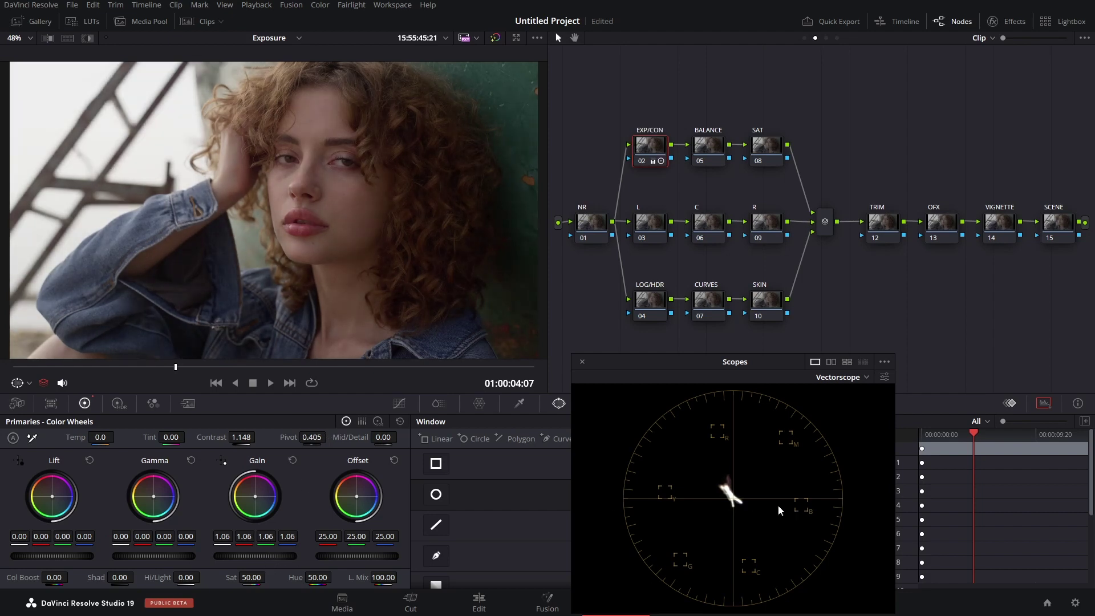
{"action": "key", "text": "ctrl+d"}
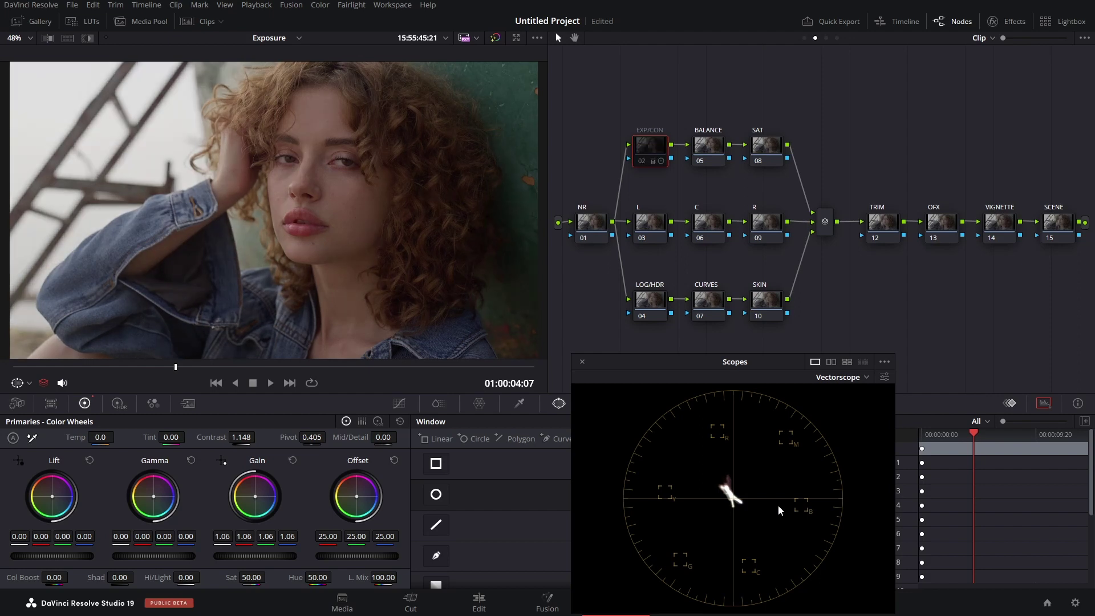
{"action": "key", "text": "ctrl+d"}
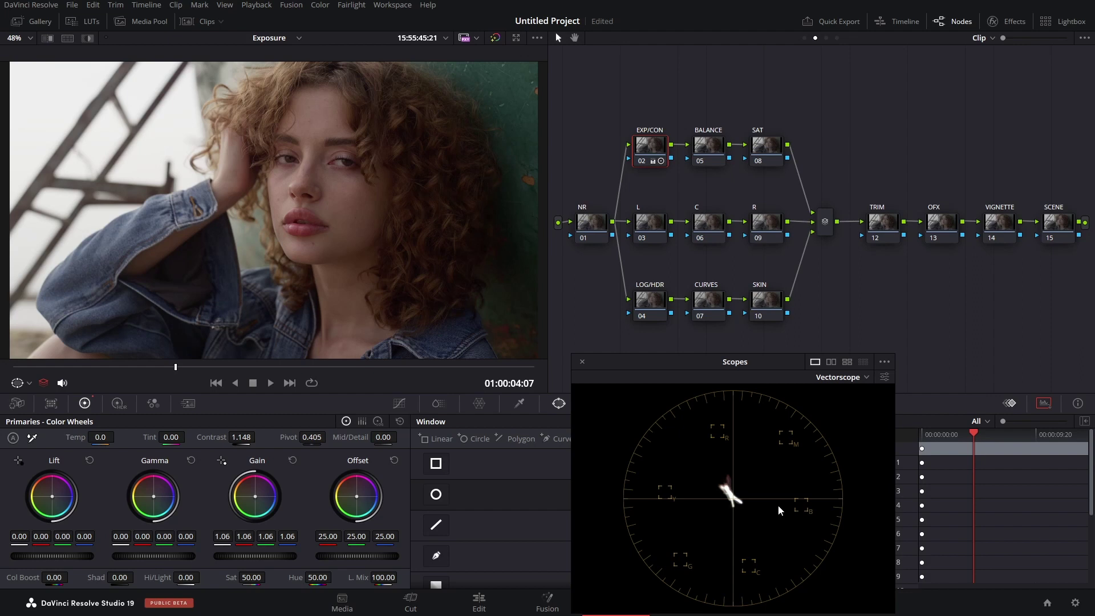
Save the project and select the SAT node (08) for grading.
{"action": "key", "text": "ctrl+s"}
{"action": "left_click", "coordinate": [774, 147]}
Switch the SAT node to process in a different color space, such as HSV.
{"action": "right_click", "coordinate": [771, 145]}
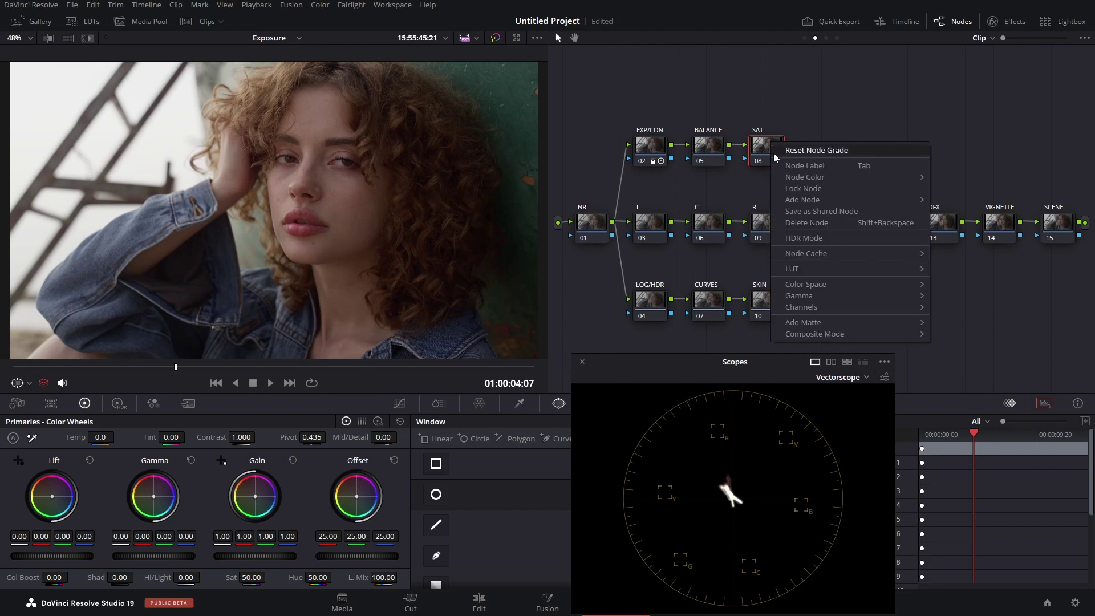
{"action": "mouse_move", "coordinate": [802, 284]}
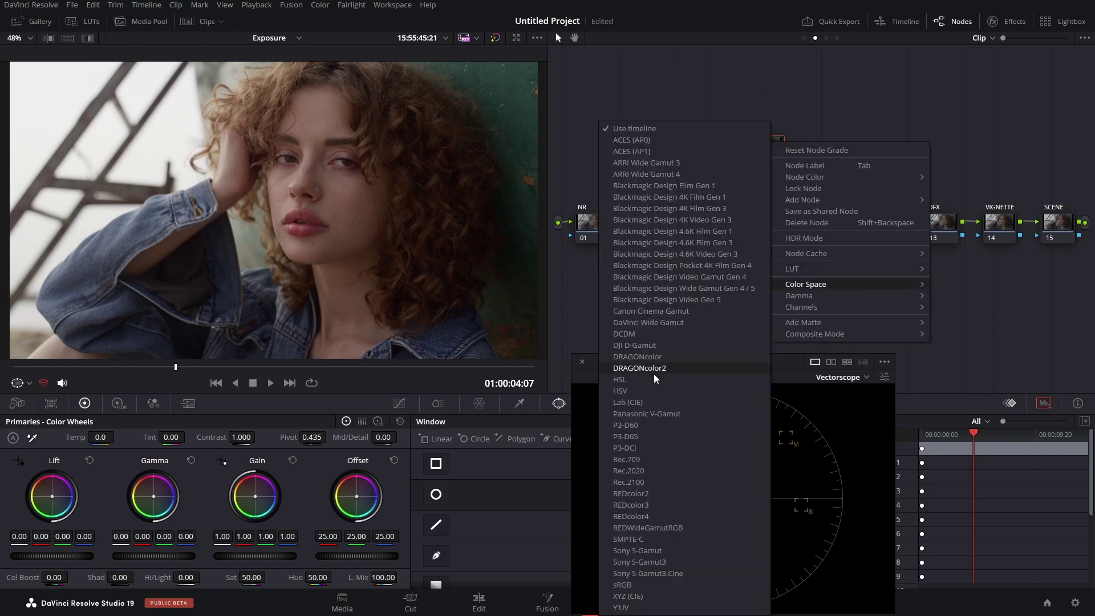
{"action": "left_click", "coordinate": [649, 387]}
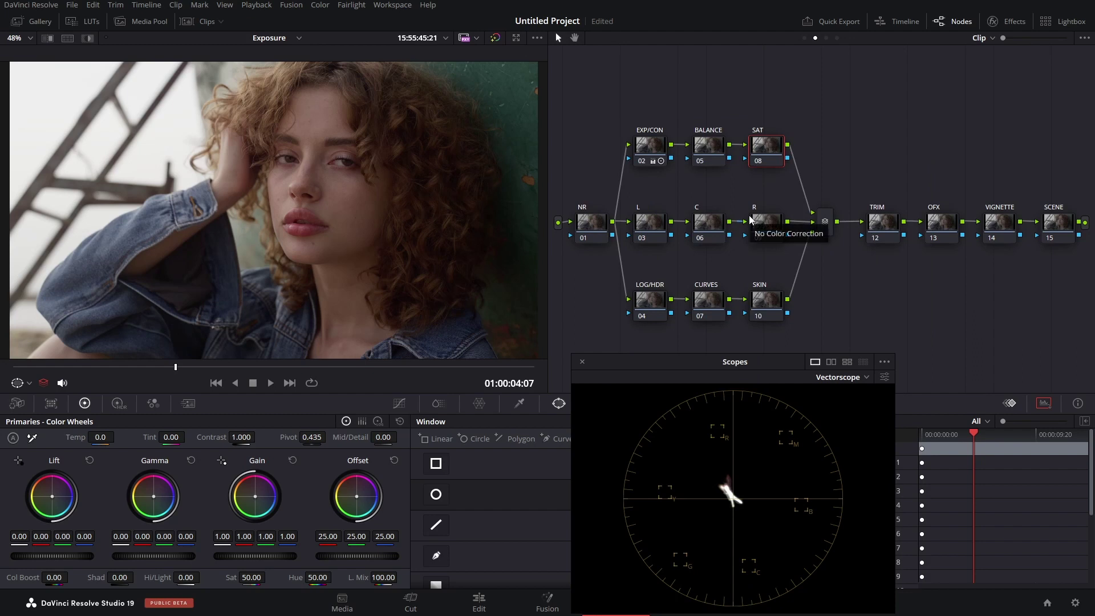
Toggle Channel 1 and Channel 3 in the SAT node's channel settings.
{"action": "right_click", "coordinate": [778, 148]}
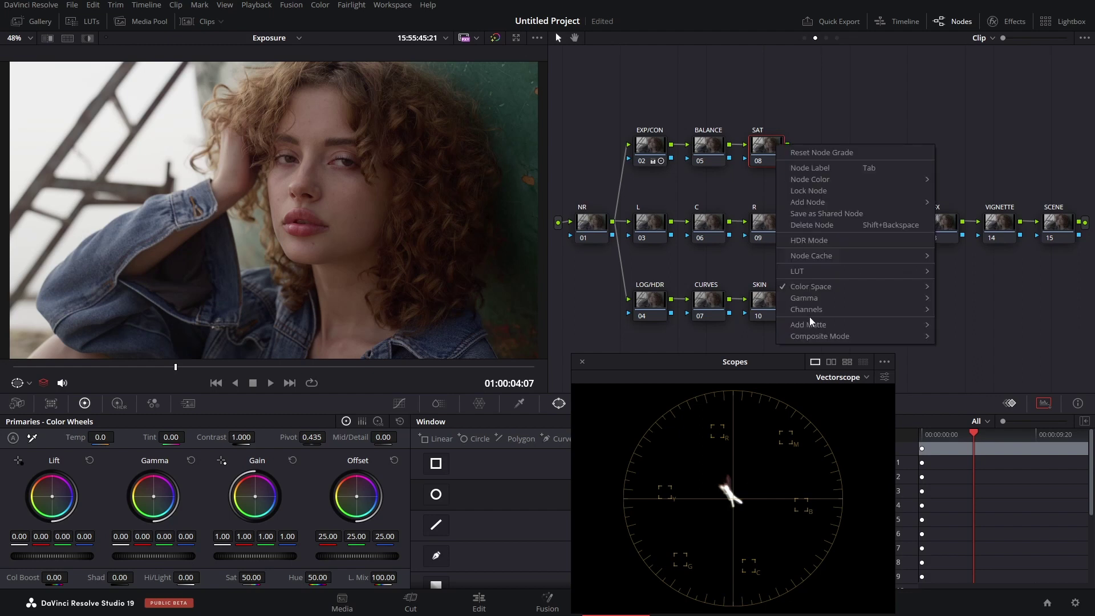
{"action": "mouse_move", "coordinate": [815, 308]}
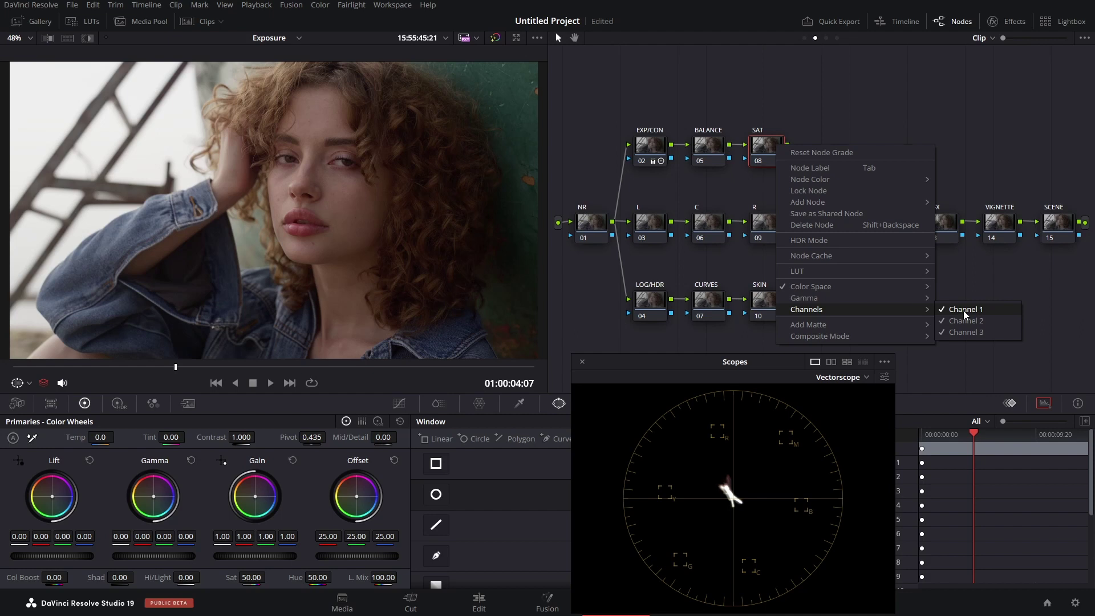
{"action": "left_click", "coordinate": [964, 311]}
{"action": "right_click", "coordinate": [767, 155]}
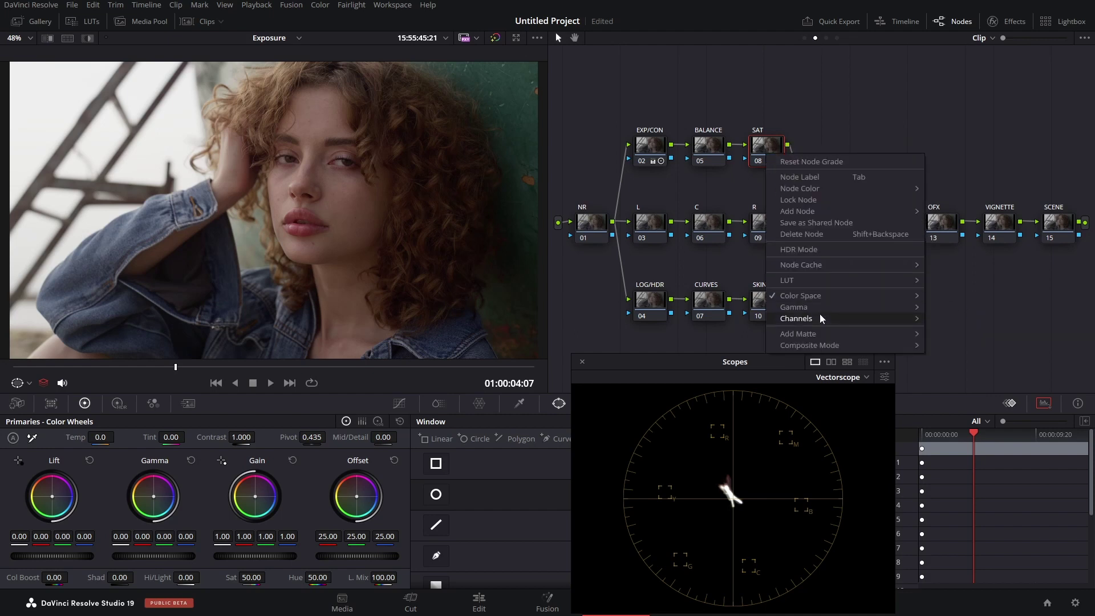
{"action": "left_click", "coordinate": [971, 338]}
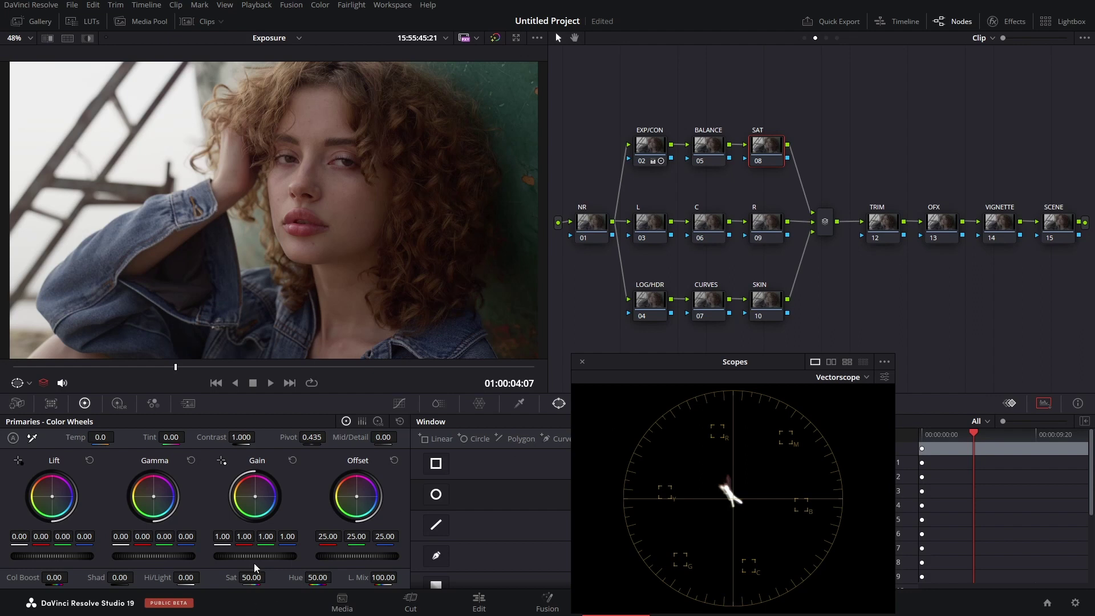
Raise the SAT node's gain to 1.45 and toggle the node to compare the brightening.
{"action": "left_click_drag", "start_coordinate": [254, 557], "coordinate": [288, 557]}
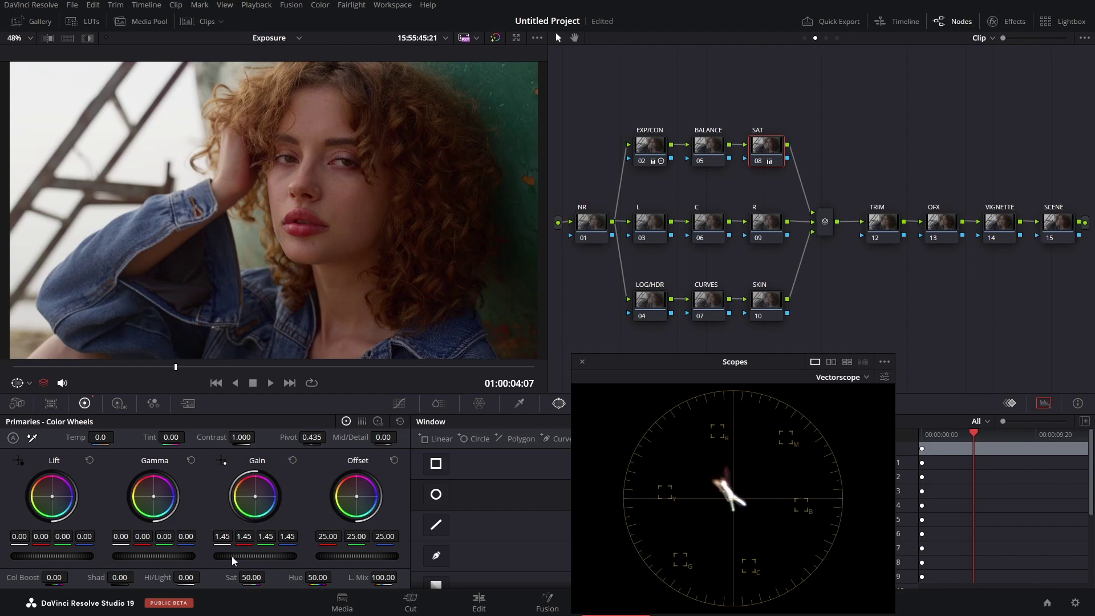
{"action": "key", "text": "ctrl+d"}
{"action": "key", "text": "ctrl+d"}
{"action": "key", "text": "ctrl+d"}
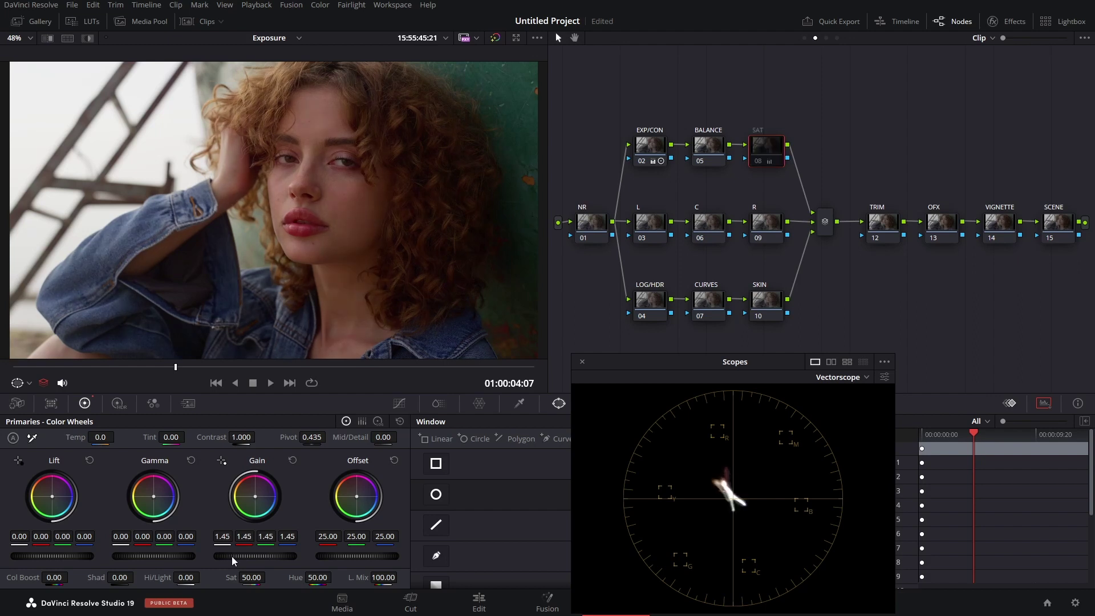
{"action": "key", "text": "ctrl+d"}
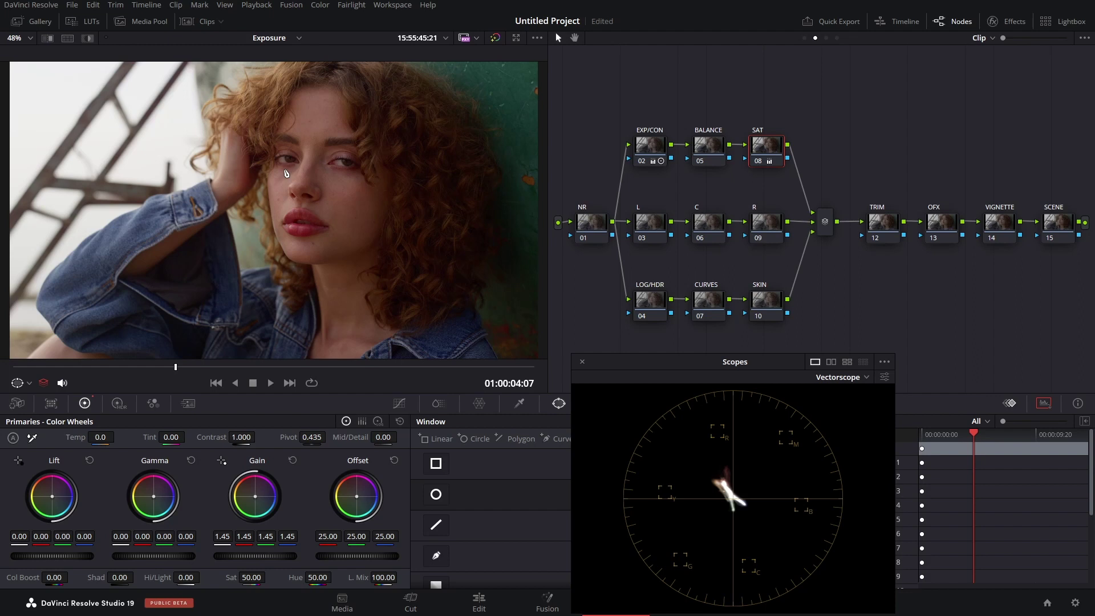